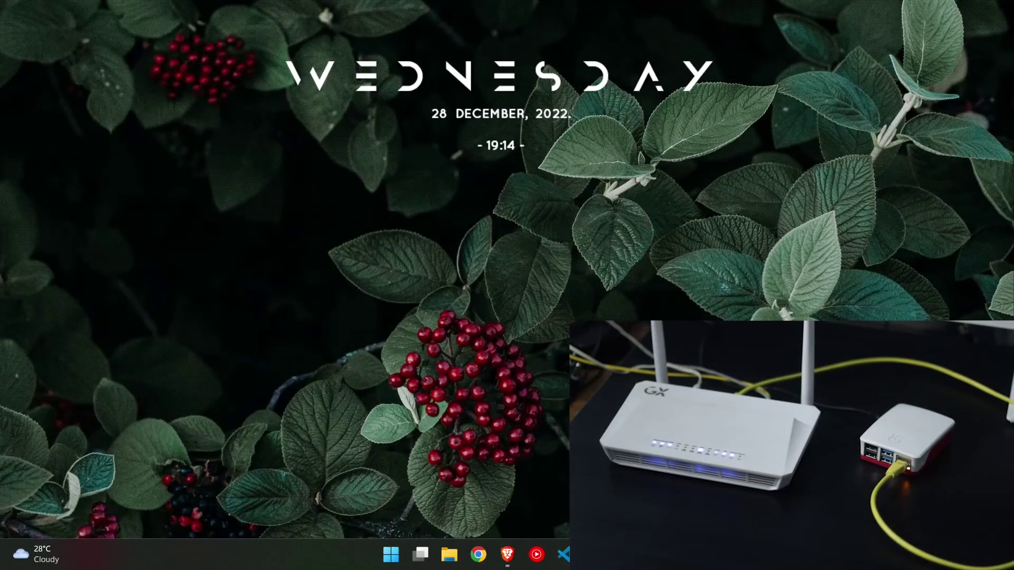
pyautogui.press('super')
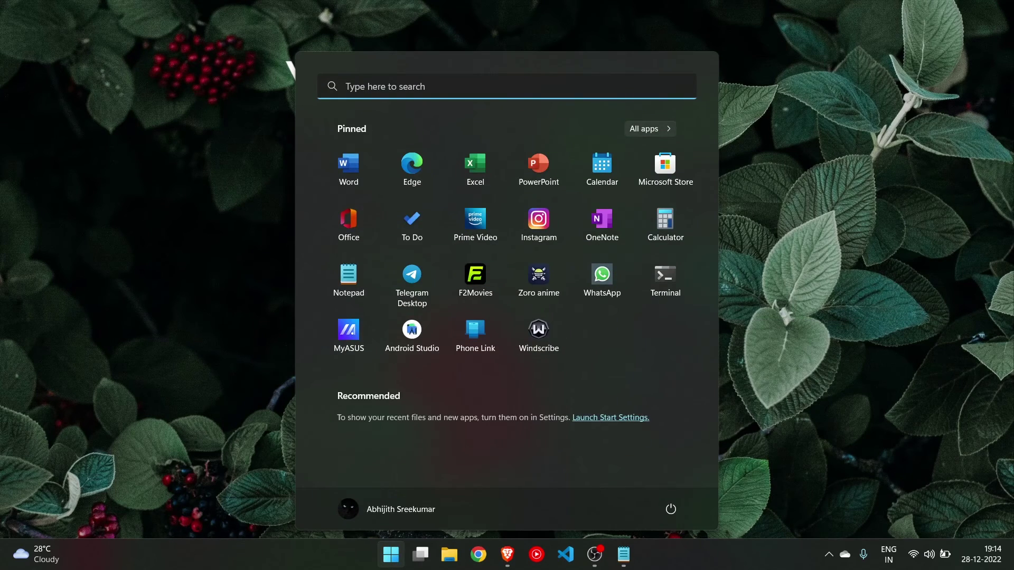
pyautogui.write('terminal')
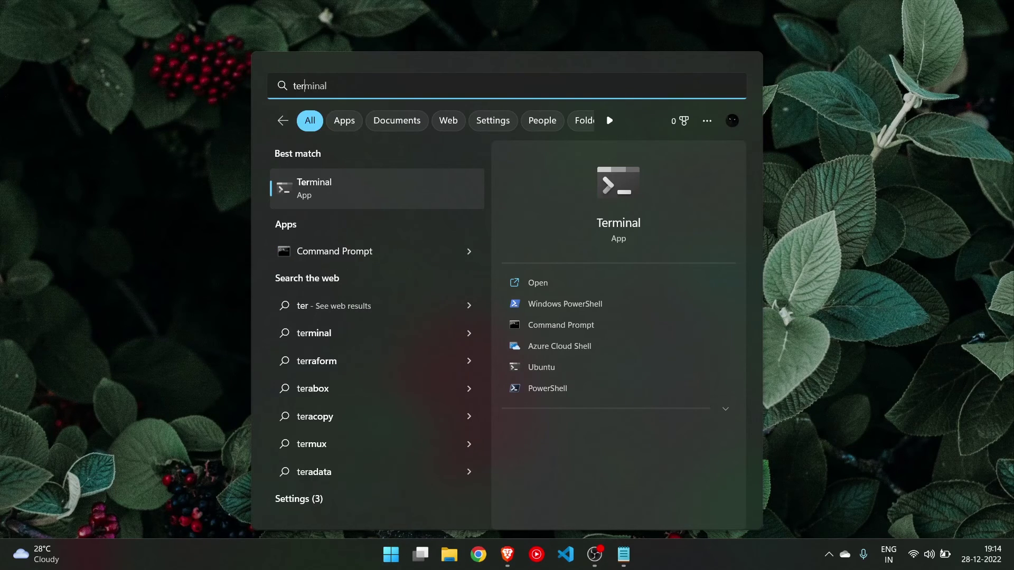
pyautogui.press('Return')
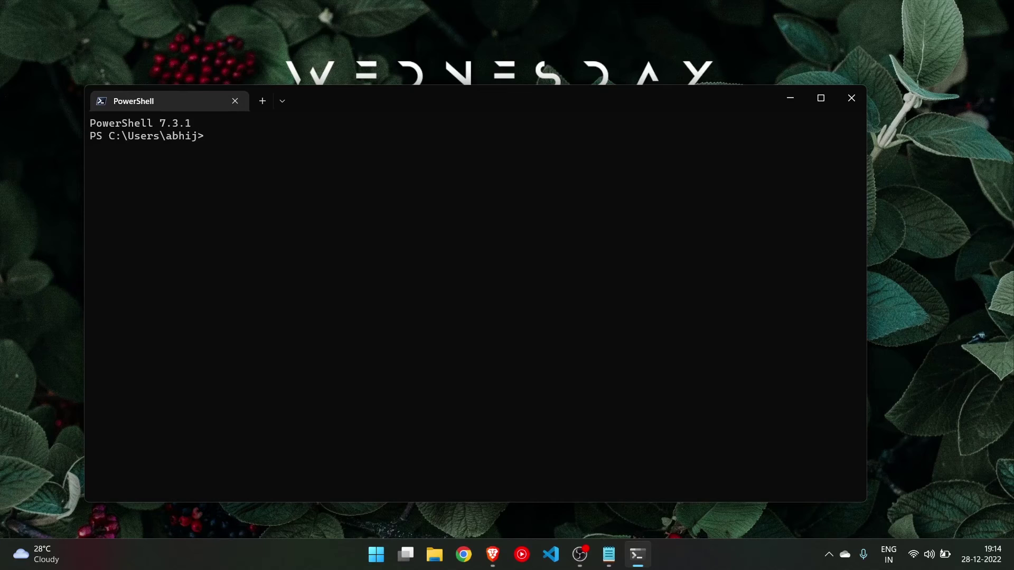
pyautogui.write('ssh pi')
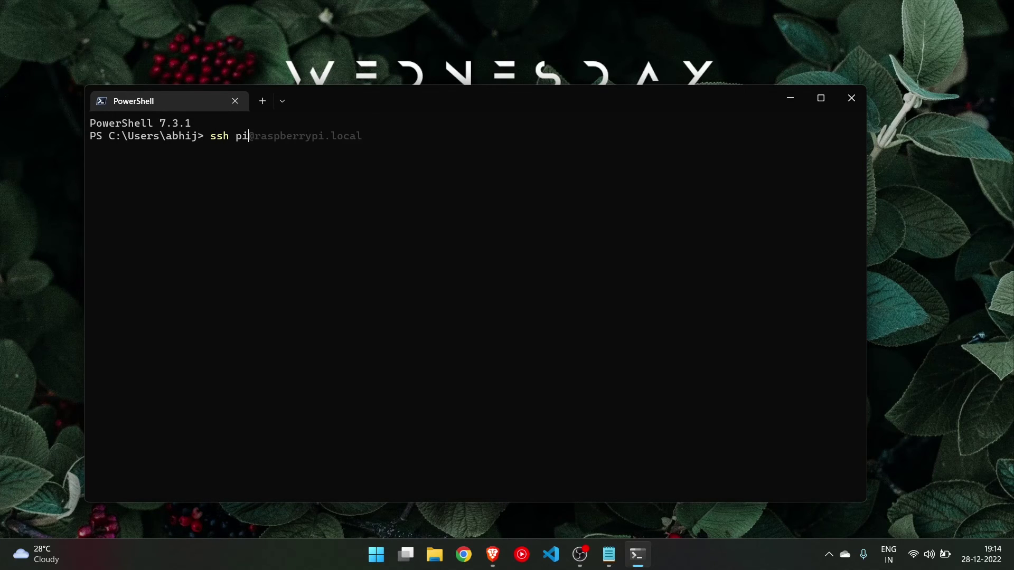
pyautogui.write('@raspberr')
pyautogui.write('ypi')
pyautogui.write('.local')
pyautogui.press('Return')
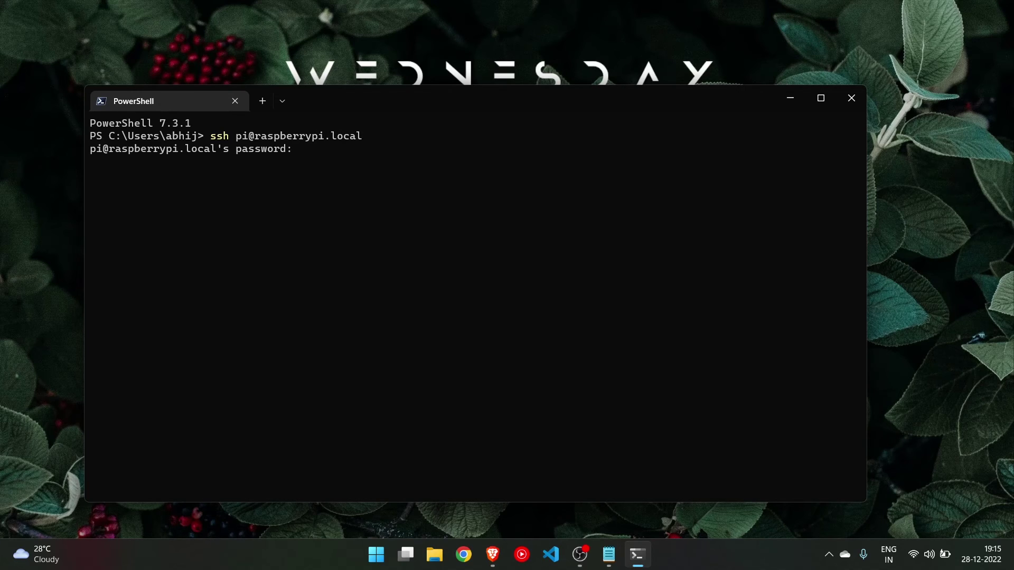
pyautogui.press('Return')
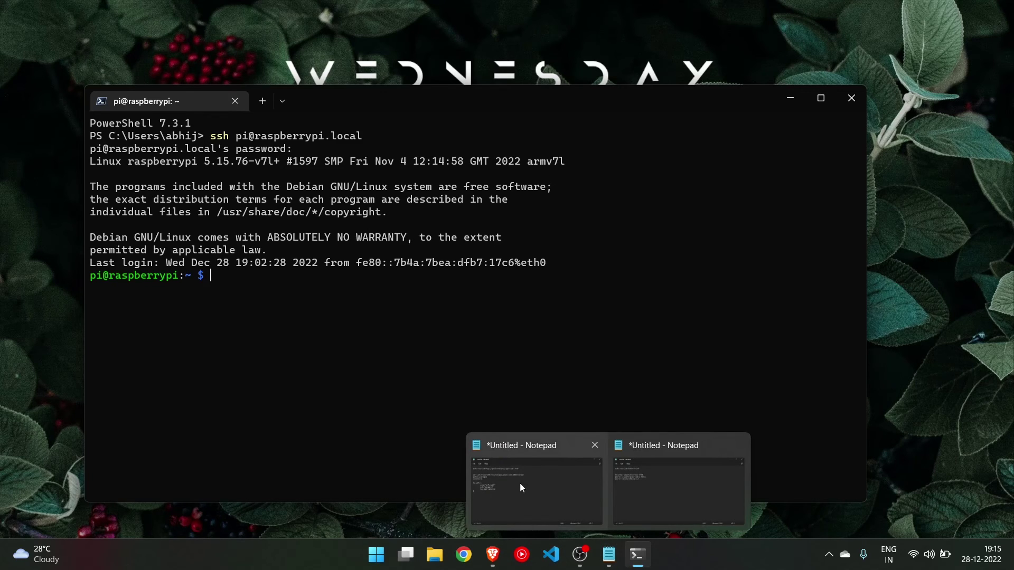
# Step: Paste the sudo nano command from Notepad to open /etc/wpa_supplicant/wpa_supplicant.conf
pyautogui.click(539, 487)
pyautogui.moveTo(164, 91); pyautogui.dragTo(342, 97)
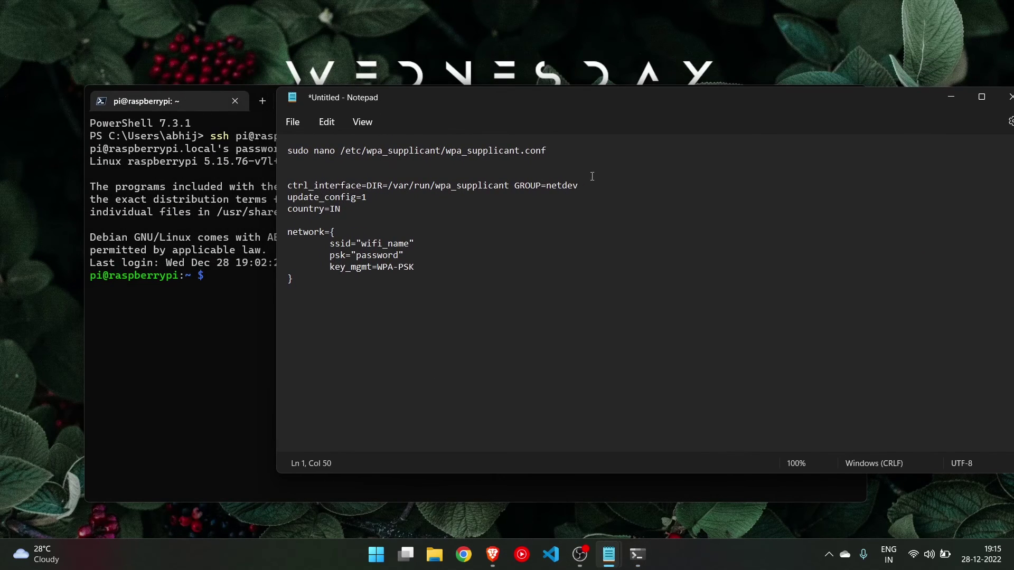
pyautogui.moveTo(553, 150); pyautogui.dragTo(288, 155)
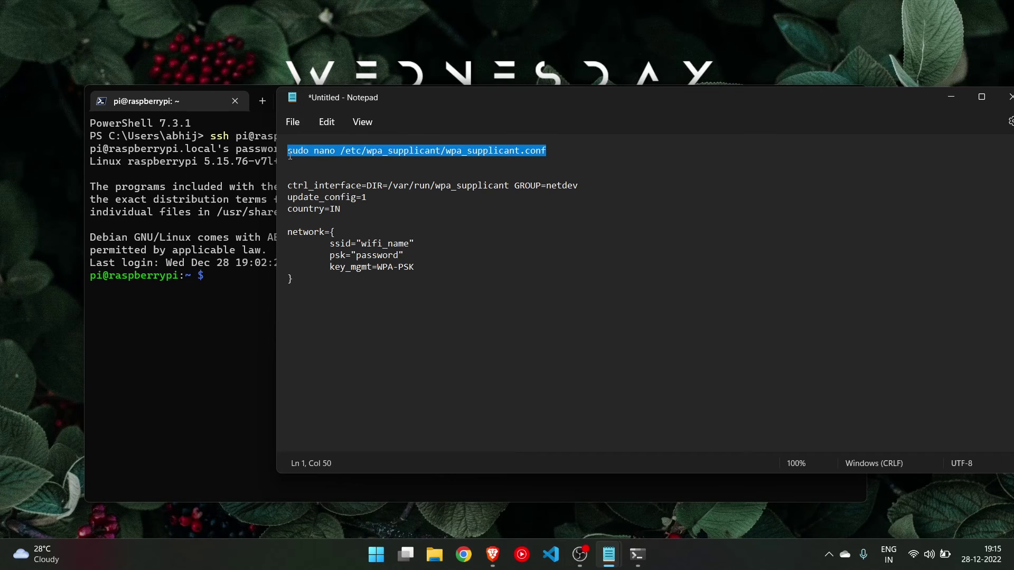
pyautogui.rightClick(353, 150)
pyautogui.click(389, 220)
pyautogui.rightClick(218, 273)
pyautogui.press('Return')
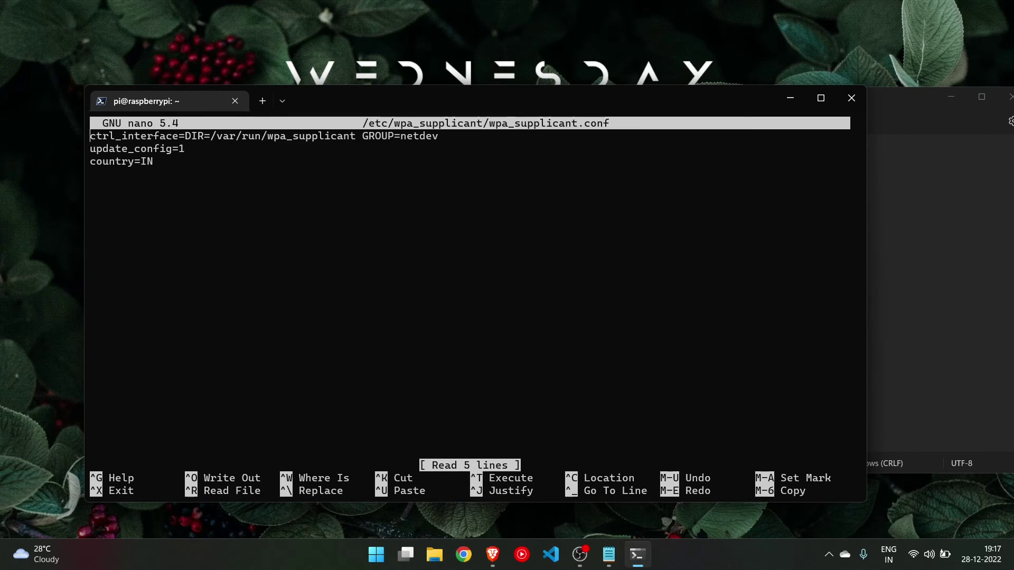
pyautogui.click(947, 155)
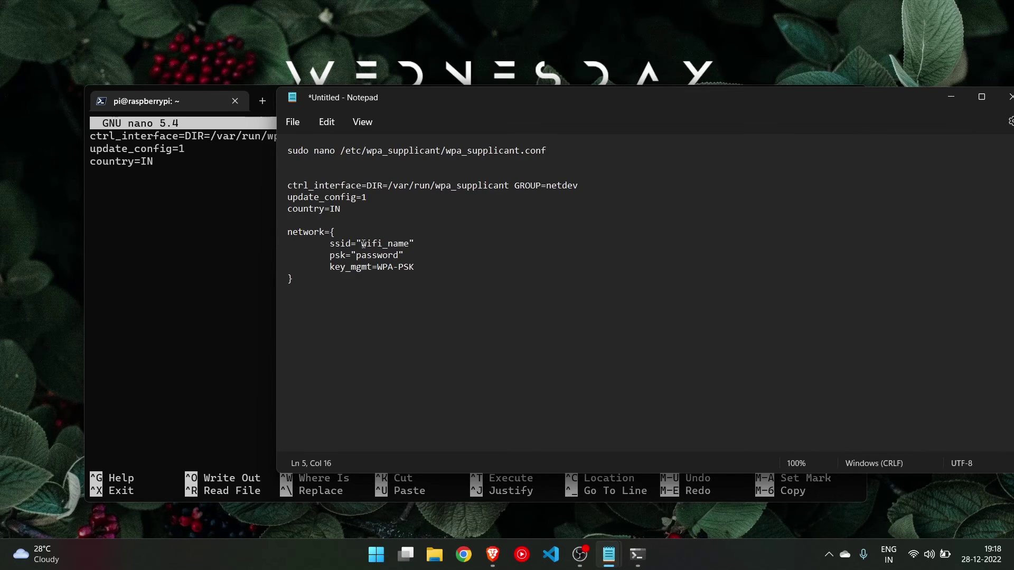
pyautogui.moveTo(361, 243); pyautogui.dragTo(409, 244)
pyautogui.doubleClick(378, 255)
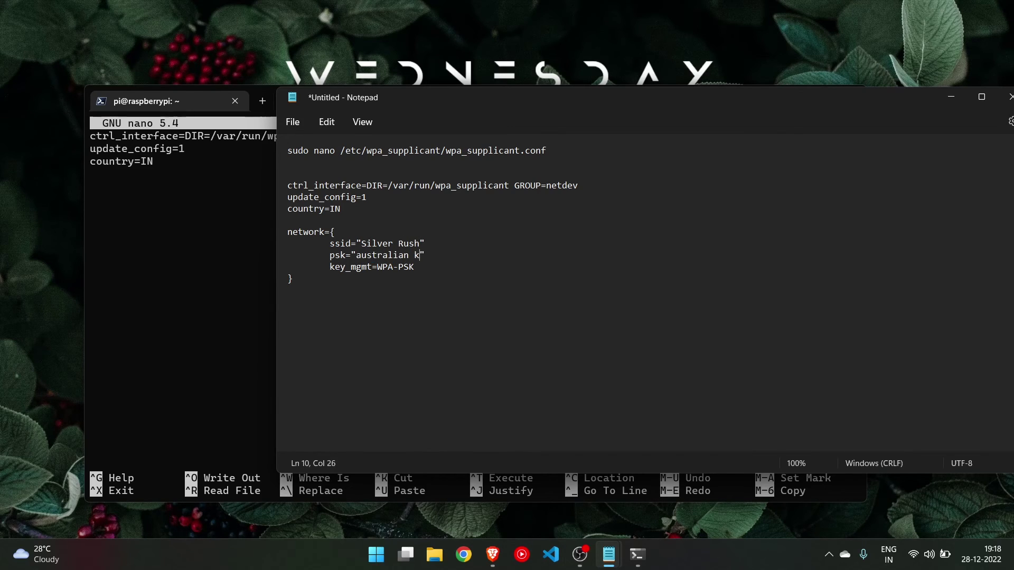
pyautogui.click(340, 281)
# Step: Copy the full network block through the closing brace and paste it into nano
pyautogui.moveTo(345, 209); pyautogui.dragTo(287, 209)
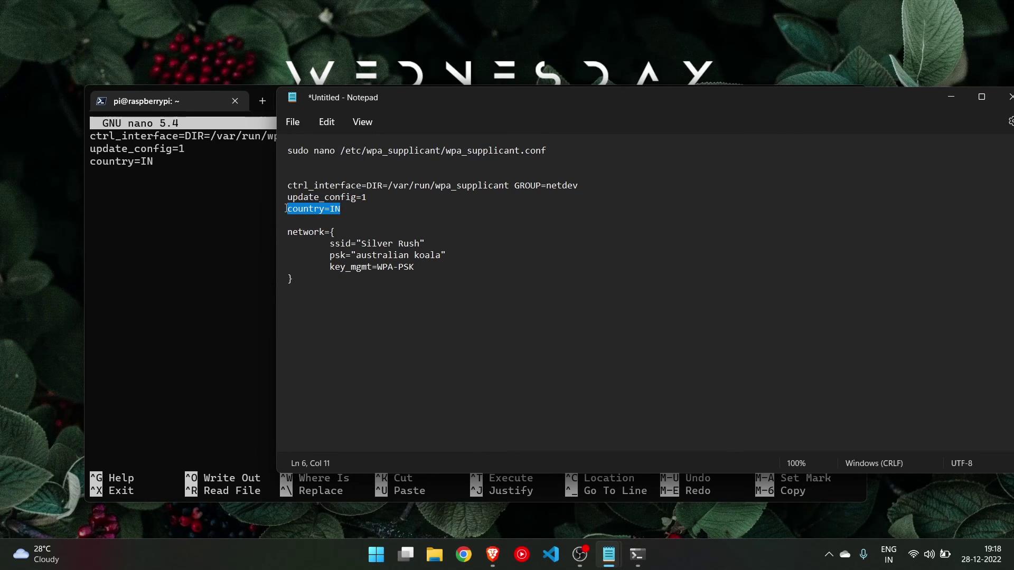
pyautogui.click(283, 221)
pyautogui.moveTo(287, 186); pyautogui.dragTo(339, 282)
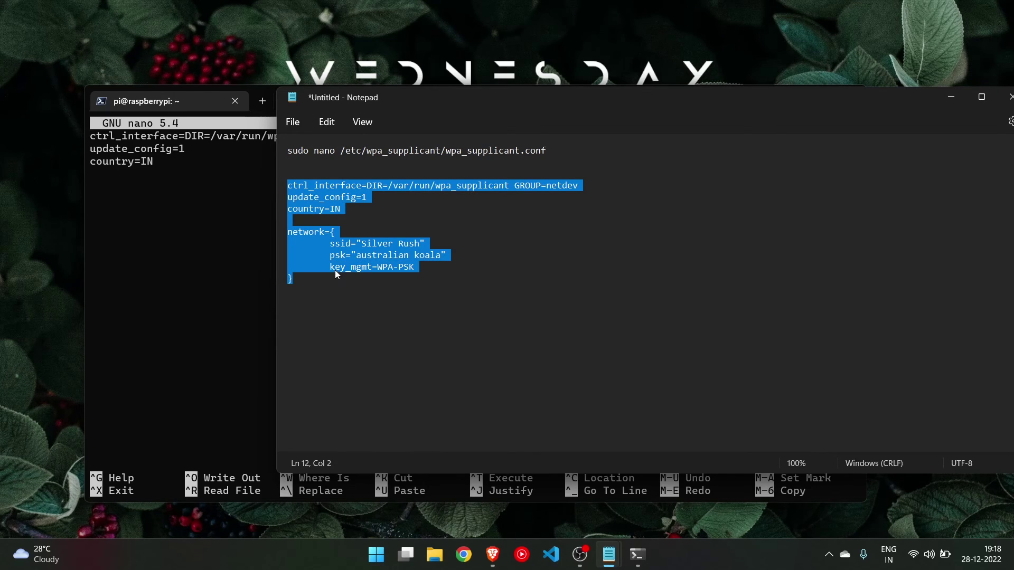
pyautogui.hotkey('ctrl', 'c')
pyautogui.click(194, 223)
pyautogui.rightClick(146, 194)
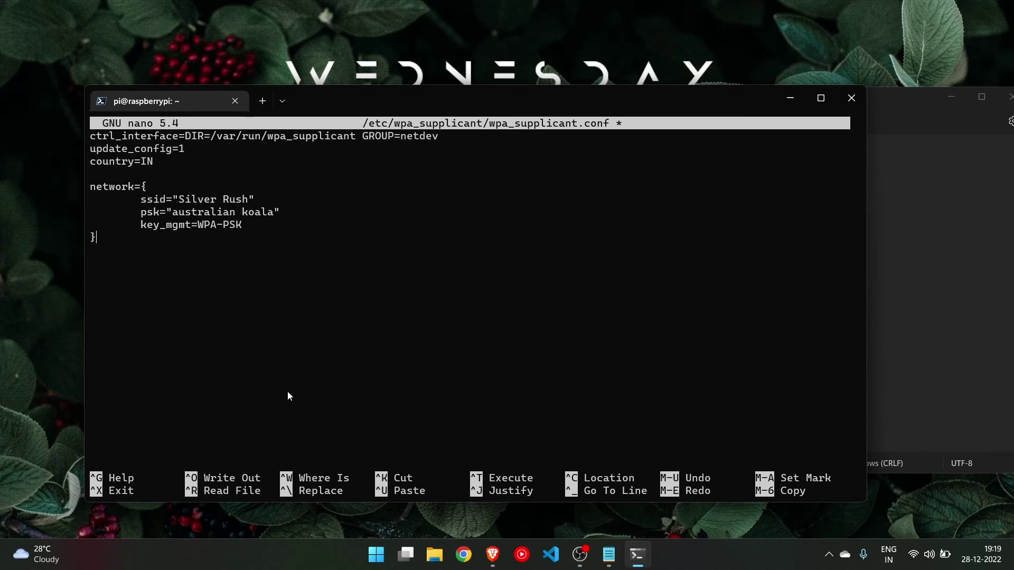
# Step: Save wpa_supplicant.conf, exit nano, and reboot the Pi with sudo reboot
pyautogui.hotkey('ctrl', 'o')
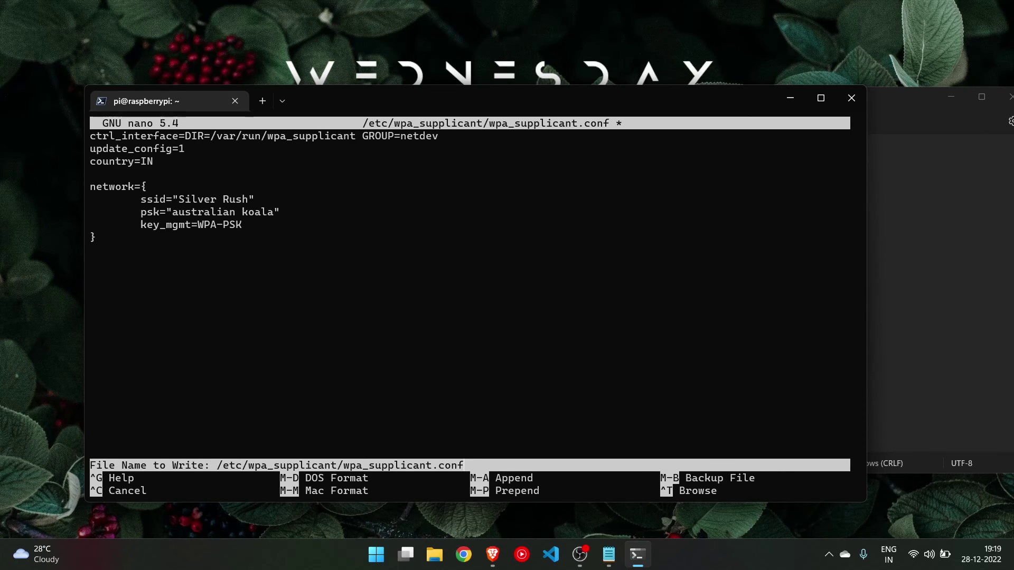
pyautogui.press('Return')
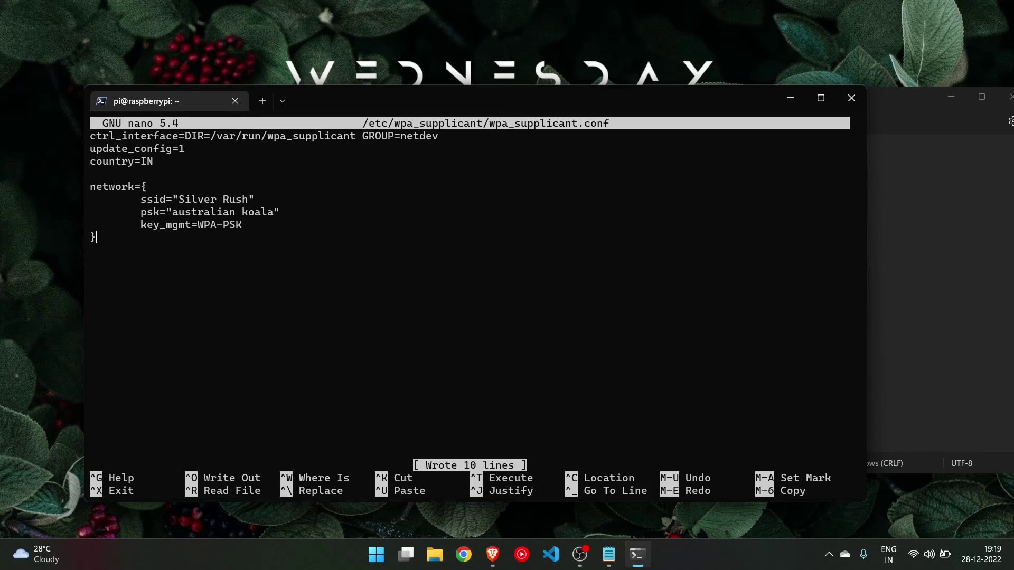
pyautogui.hotkey('ctrl', 'x')
pyautogui.write('sudo ')
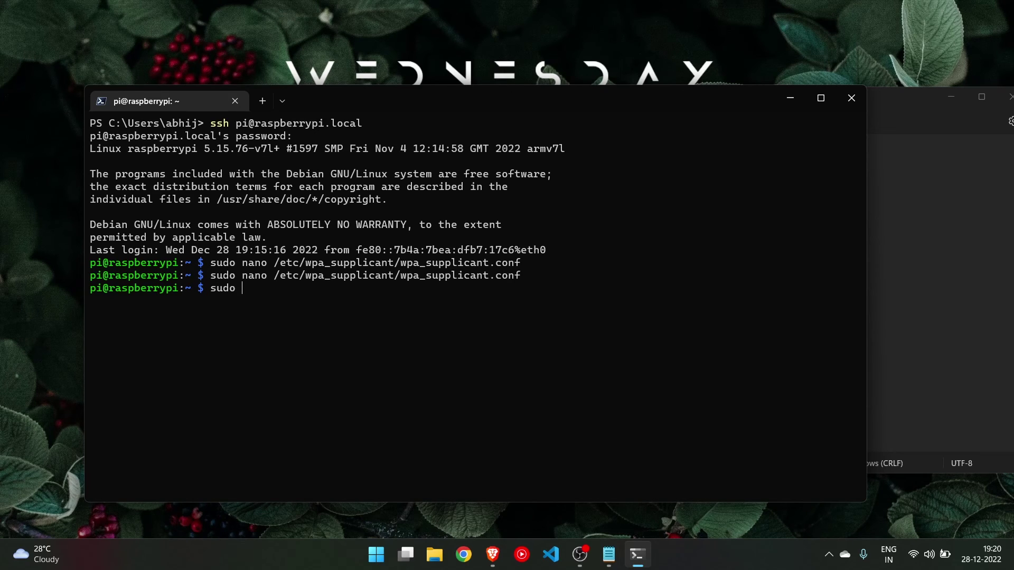
pyautogui.write('rebo')
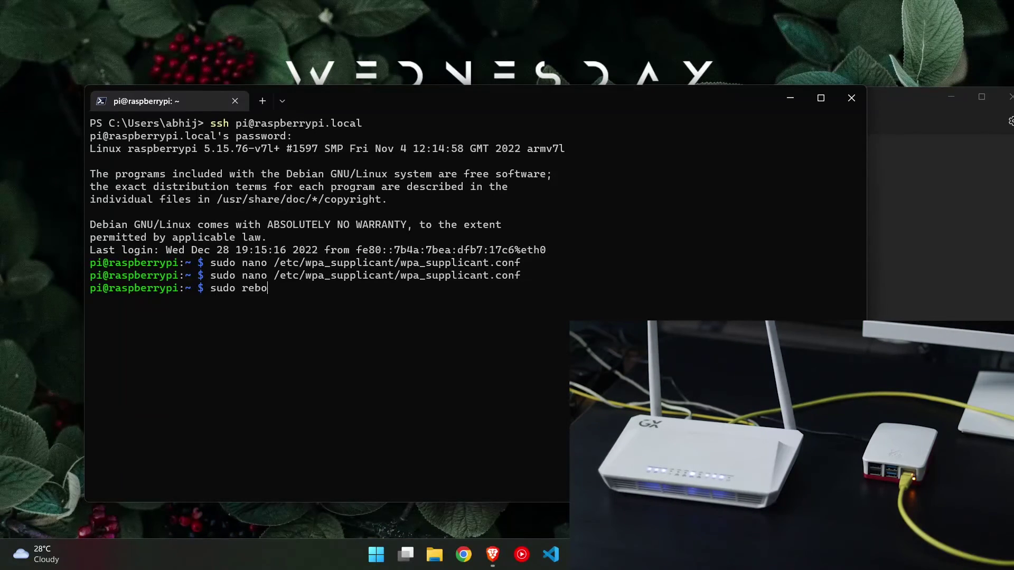
pyautogui.write('ot')
pyautogui.press('Return')
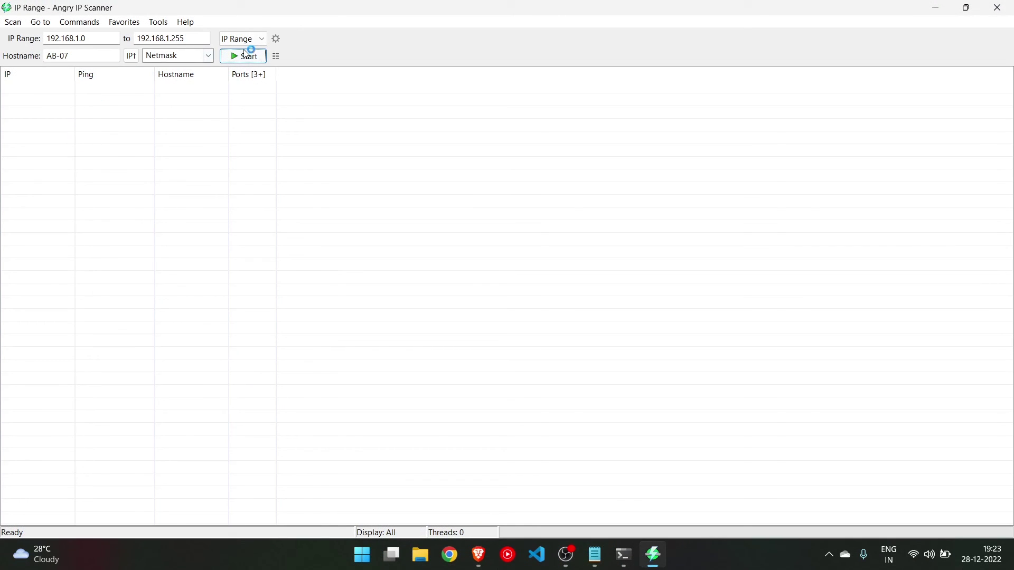
# Step: Scan 192.168.1.0–255 and select the raspberrypi host at 192.168.1.39
pyautogui.click(242, 56)
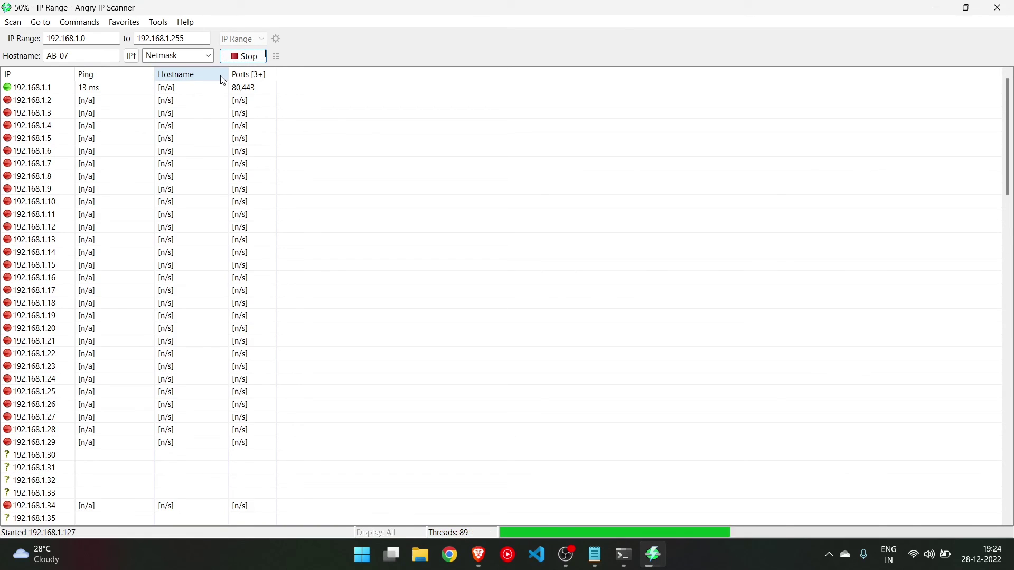
pyautogui.click(564, 346)
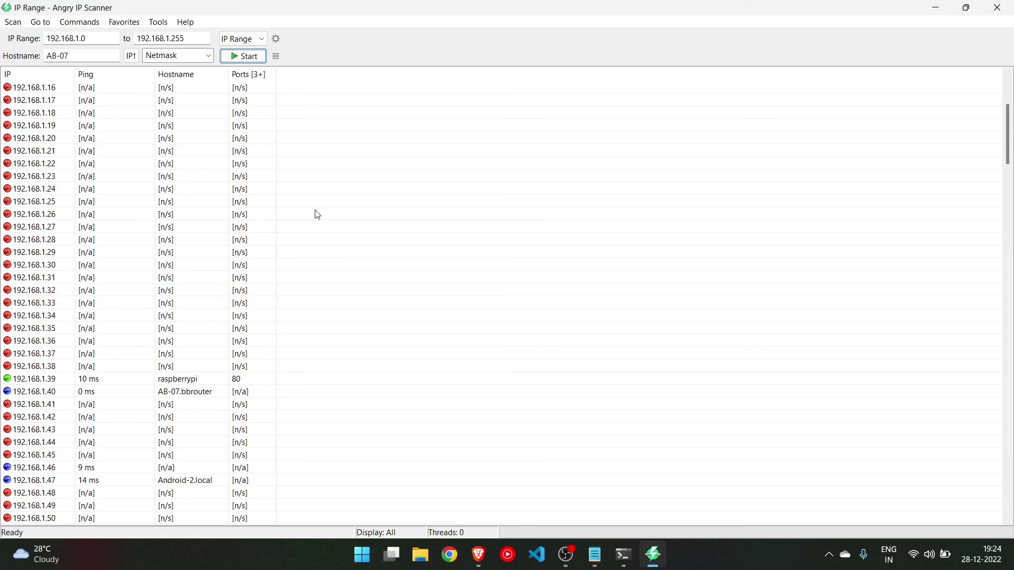
pyautogui.scroll(-1, 315, 213)
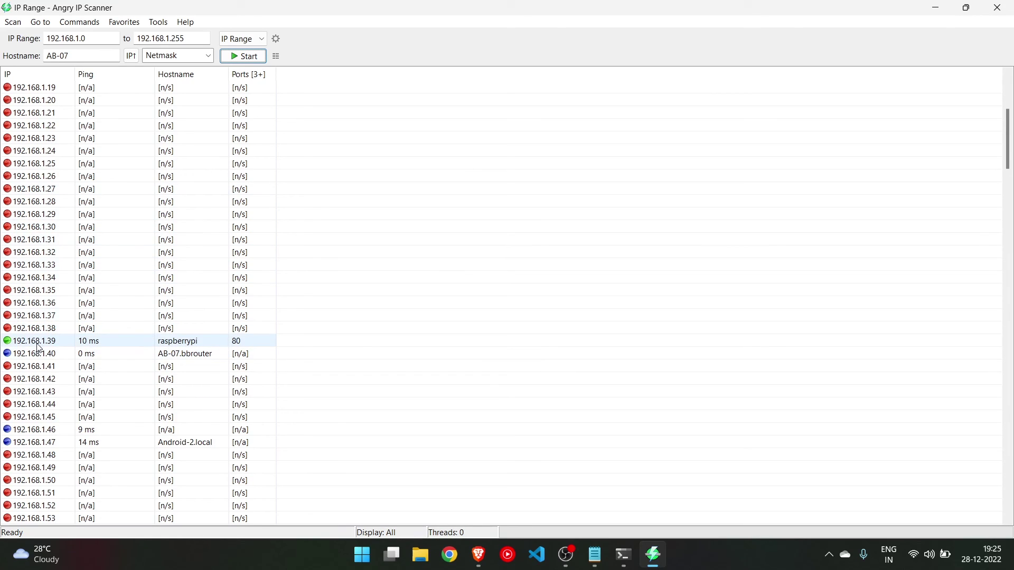
pyautogui.click(54, 342)
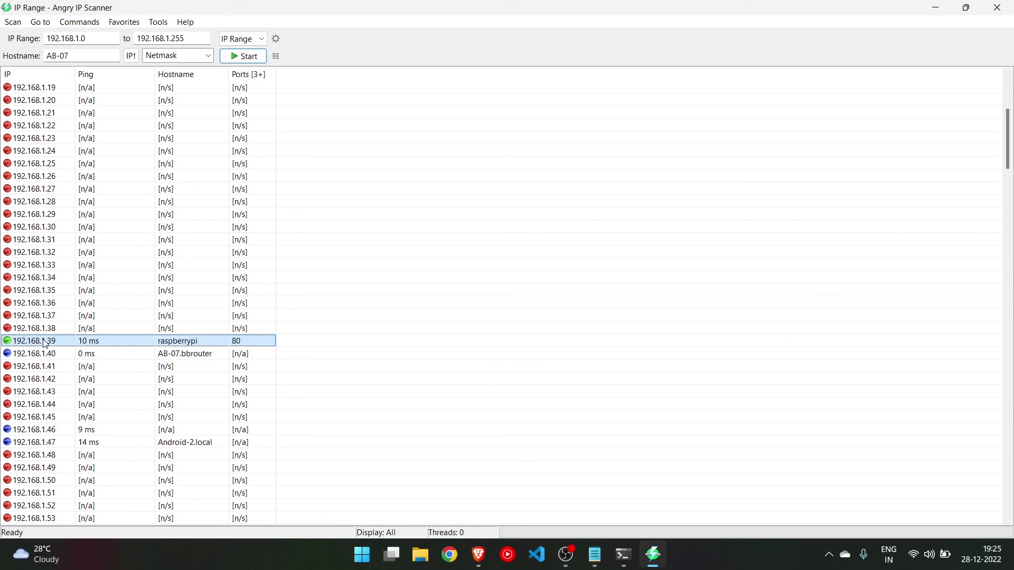
pyautogui.click(623, 554)
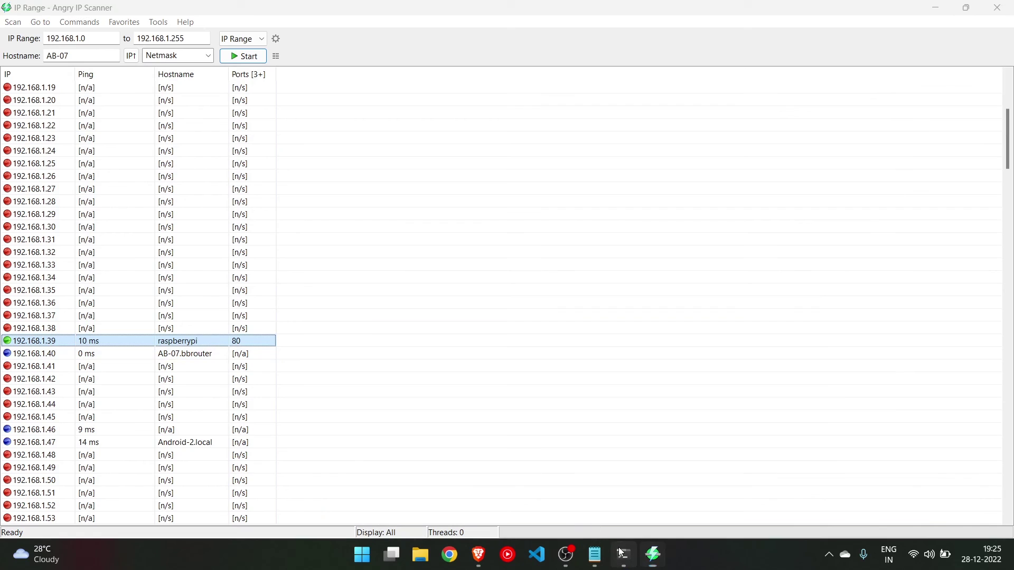
pyautogui.write('ssh pi@19')
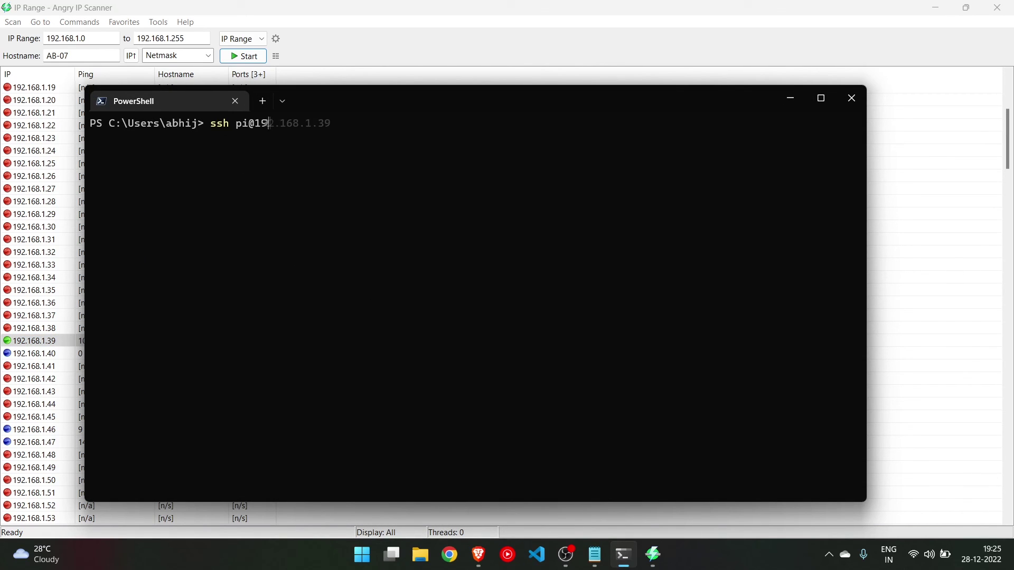
pyautogui.write('2.168.1.39\\')
pyautogui.press('Return')
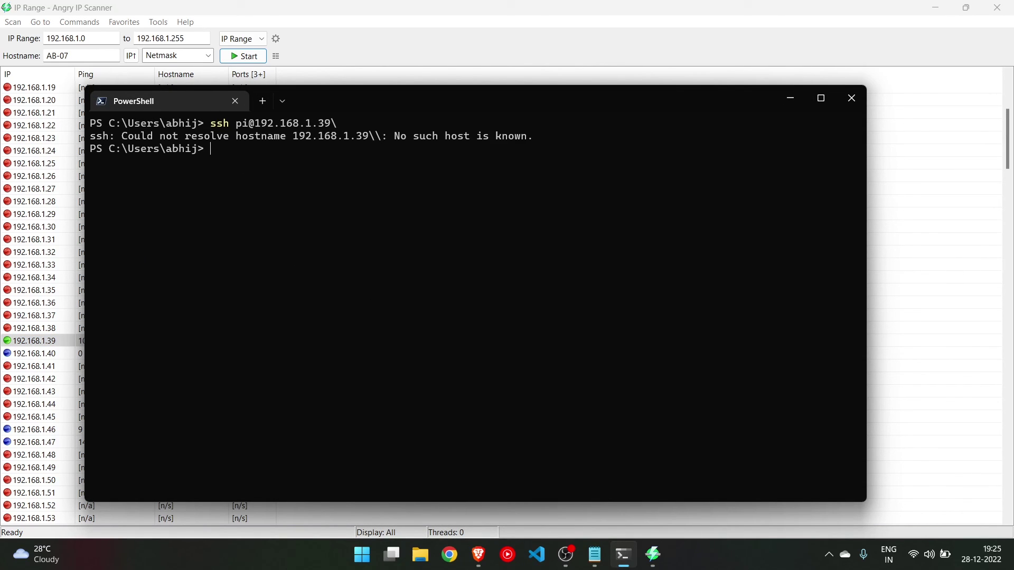
pyautogui.press('Up')
pyautogui.press('BackSpace')
pyautogui.press('Return')
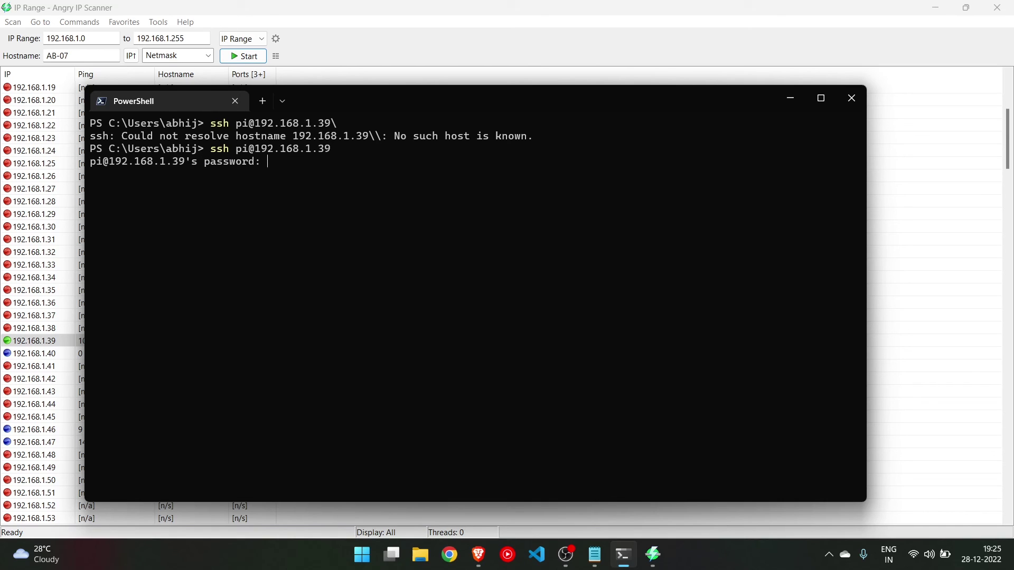
pyautogui.press('Return')
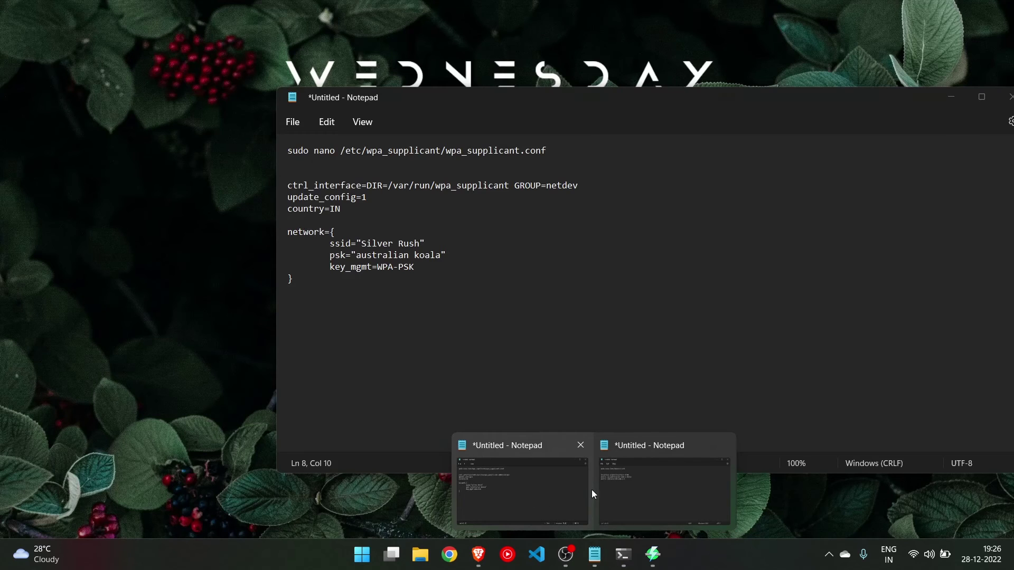
# Step: Copy sudo nano /etc/dhcpcd.conf from the notes and run it on the Pi
pyautogui.click(621, 489)
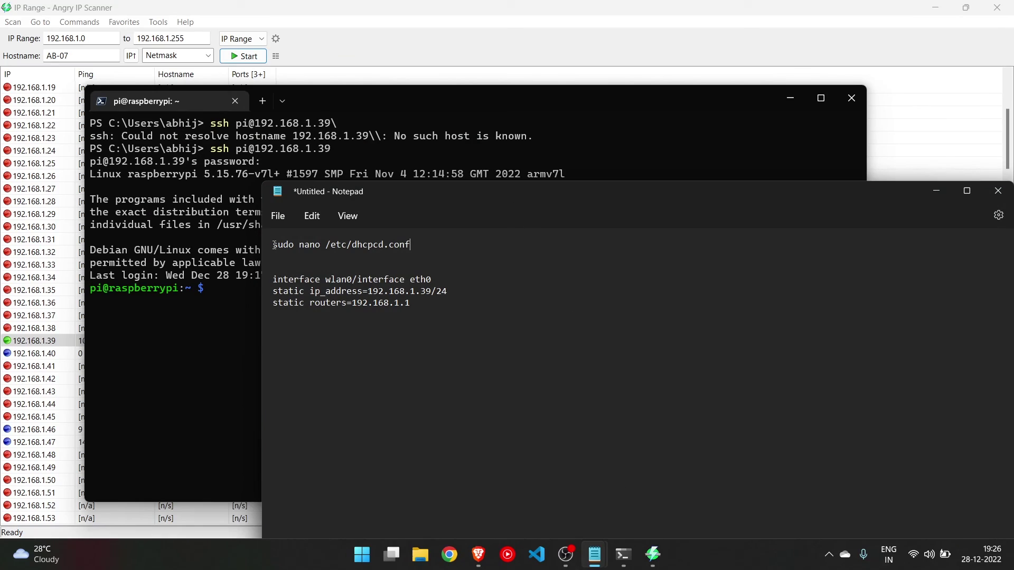
pyautogui.moveTo(273, 245); pyautogui.dragTo(412, 249)
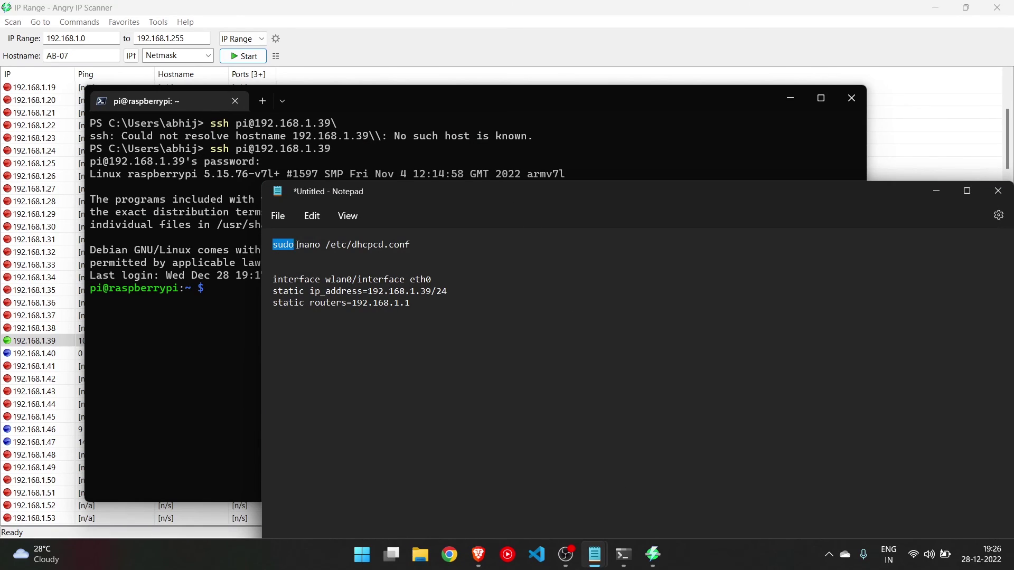
pyautogui.rightClick(393, 247)
pyautogui.click(443, 315)
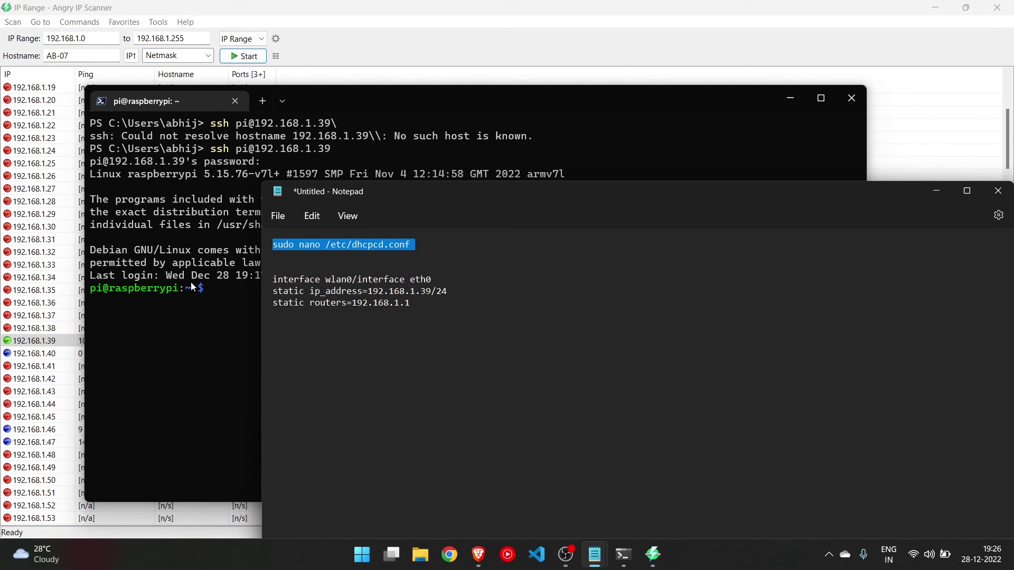
pyautogui.click(212, 293)
pyautogui.rightClick(217, 293)
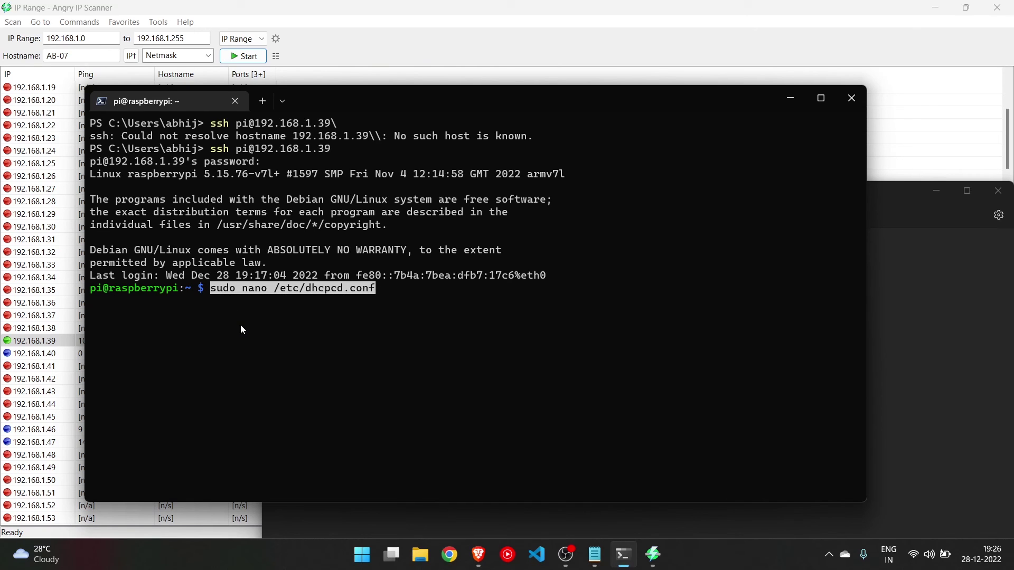
pyautogui.press('Return')
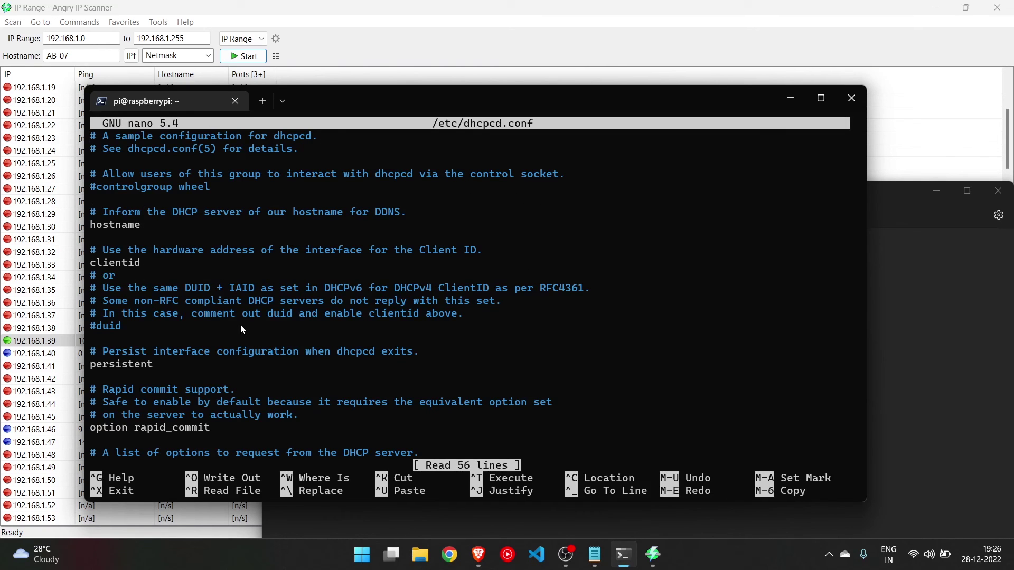
pyautogui.scroll(-5, 240, 325)
pyautogui.scroll(-5, 240, 324)
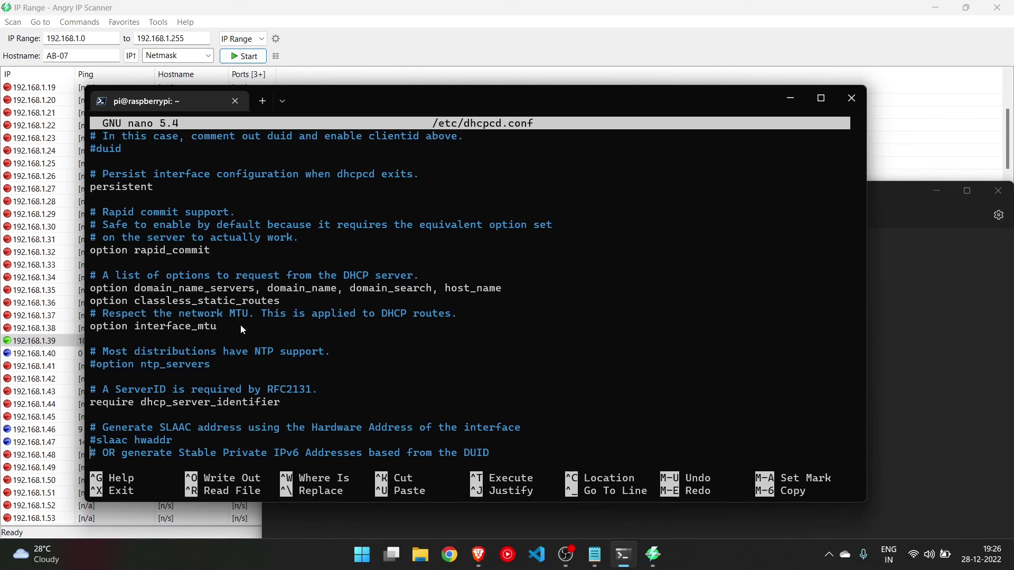
pyautogui.scroll(-5, 240, 325)
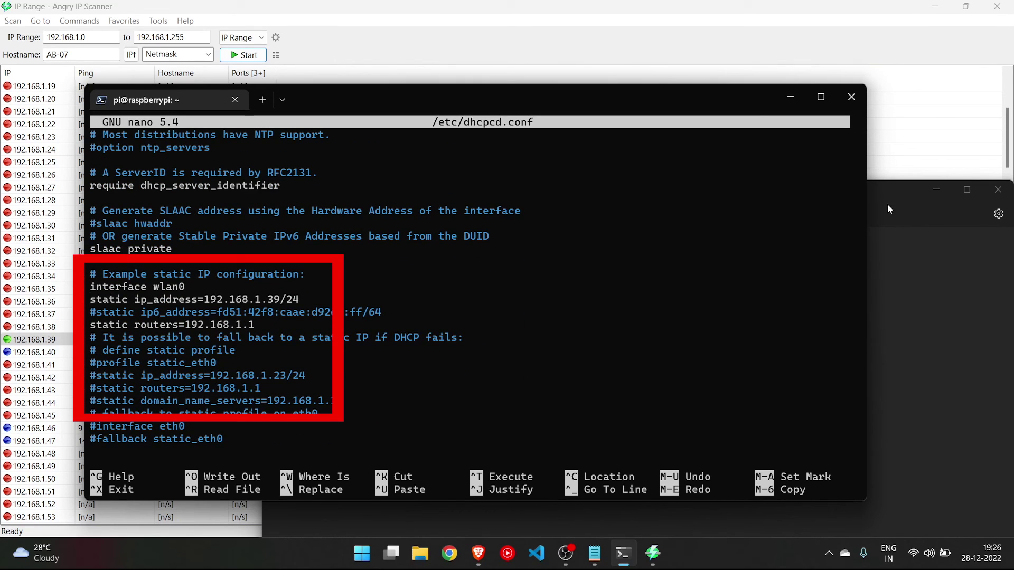
# Step: Compare the notes' 'interface wlan0' line with dhcpcd.conf and place the cursor there
pyautogui.click(881, 187)
pyautogui.moveTo(274, 279); pyautogui.dragTo(443, 280)
pyautogui.click(451, 284)
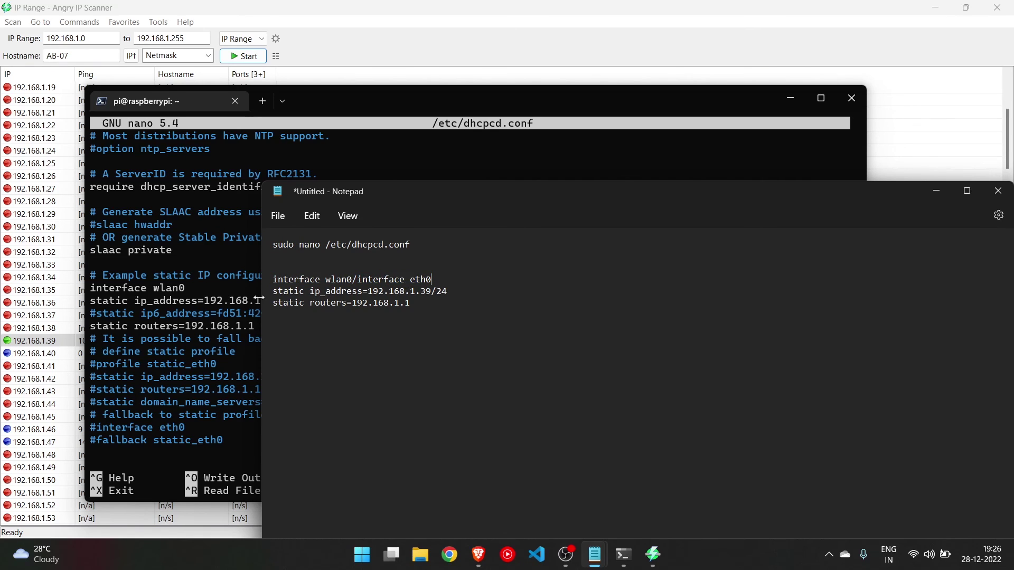
pyautogui.click(192, 292)
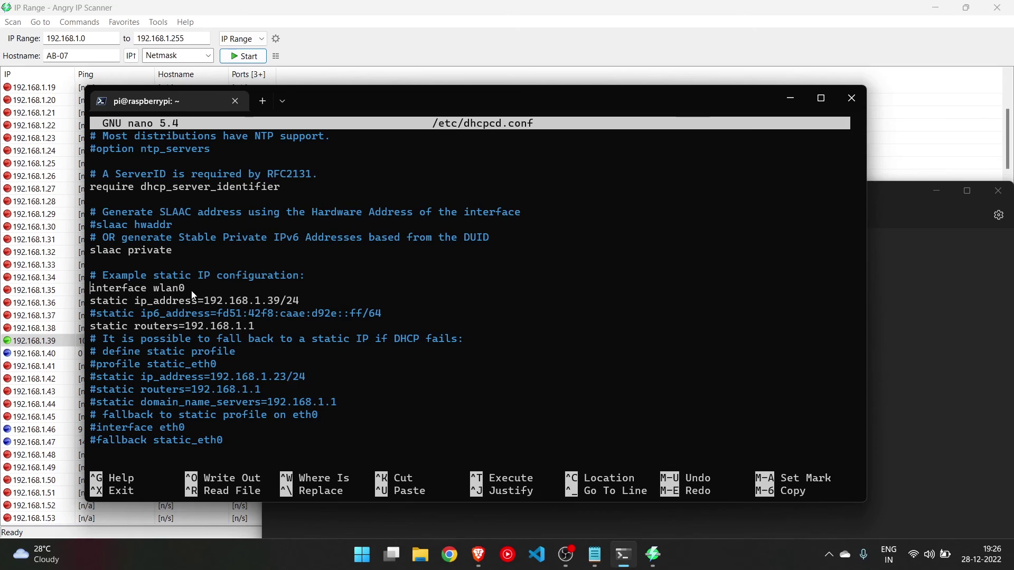
# Step: Check the /24 subnet suffix and router address 192.168.1.1 in the notes
pyautogui.click(889, 323)
pyautogui.moveTo(447, 292); pyautogui.dragTo(414, 292)
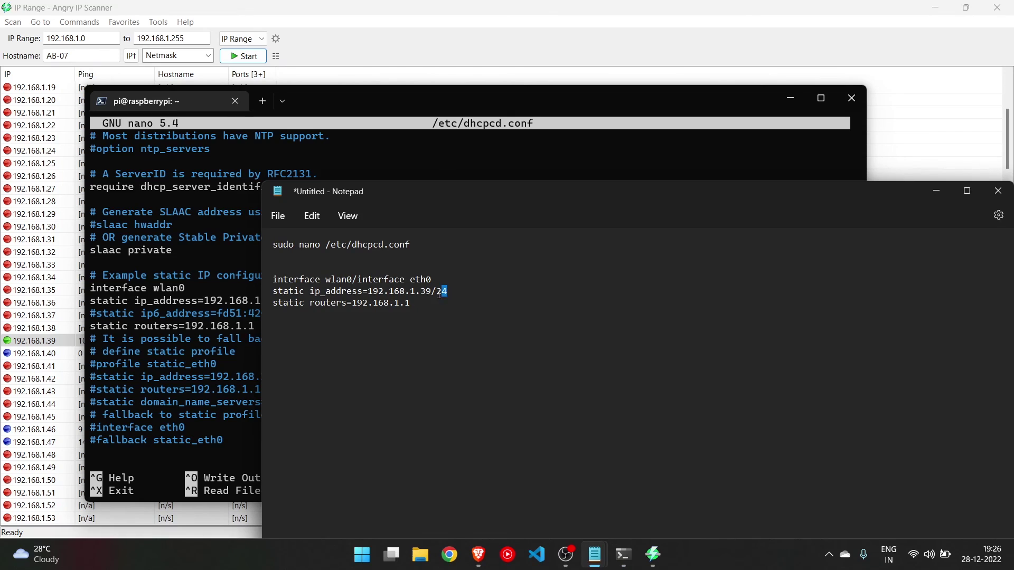
pyautogui.click(428, 303)
pyautogui.moveTo(411, 304); pyautogui.dragTo(352, 304)
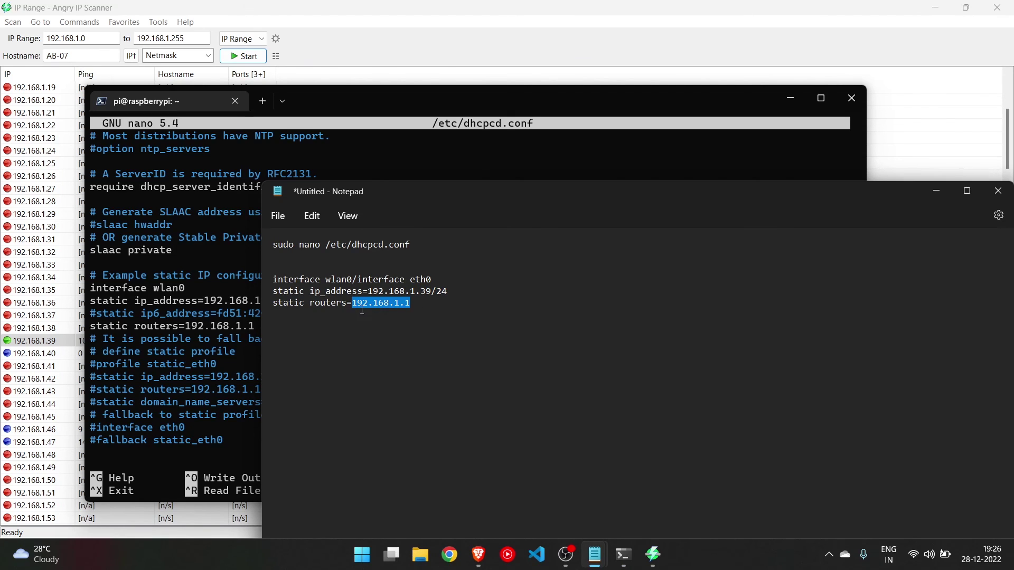
pyautogui.click(409, 312)
# Step: Run ipconfig in Command Prompt and highlight the Default Gateway 192.168.1.1
pyautogui.press('super+r')
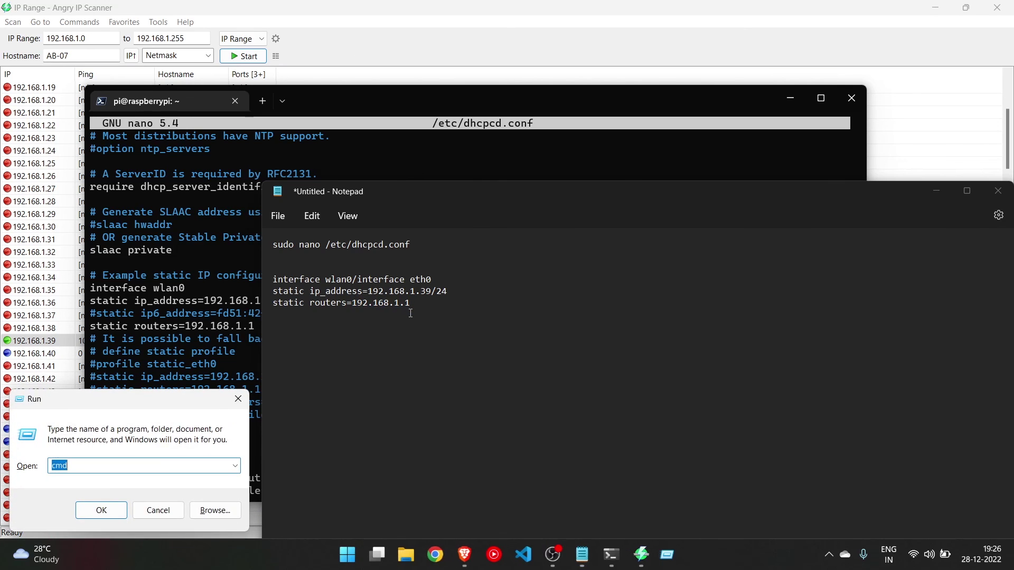
pyautogui.write('cmd')
pyautogui.press('Return')
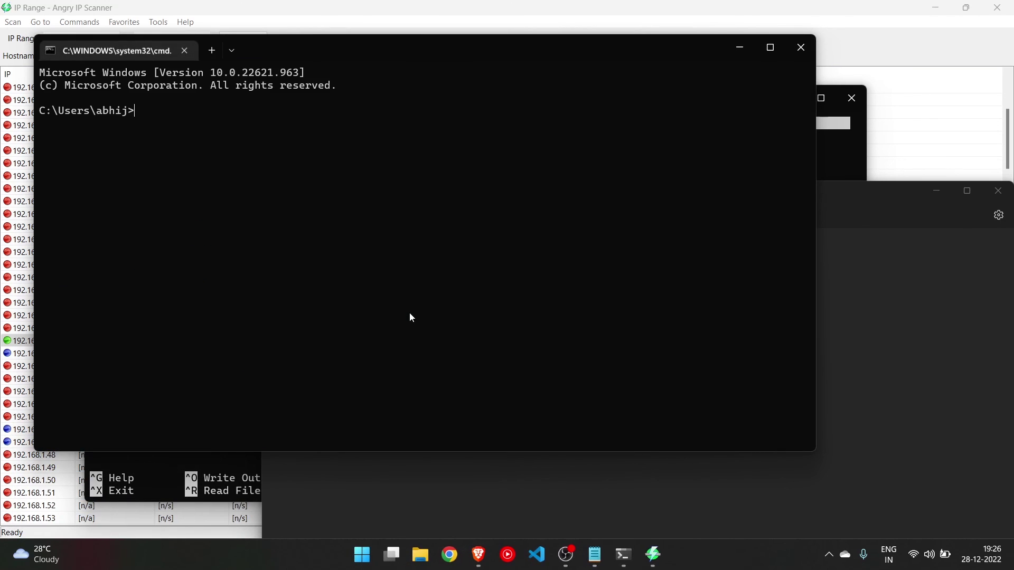
pyautogui.write('ipconf')
pyautogui.write('ig')
pyautogui.press('Return')
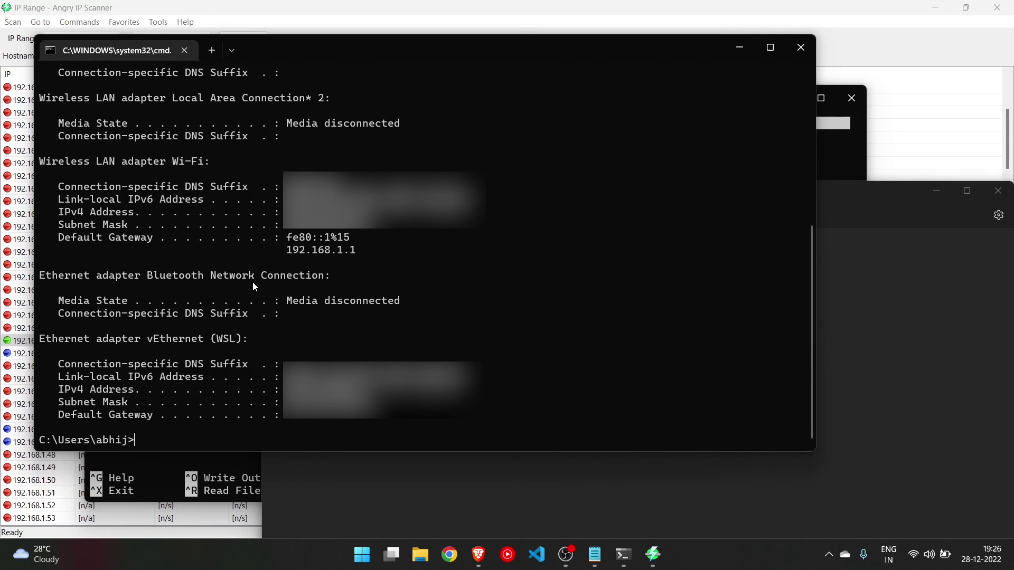
pyautogui.moveTo(55, 238); pyautogui.dragTo(167, 238)
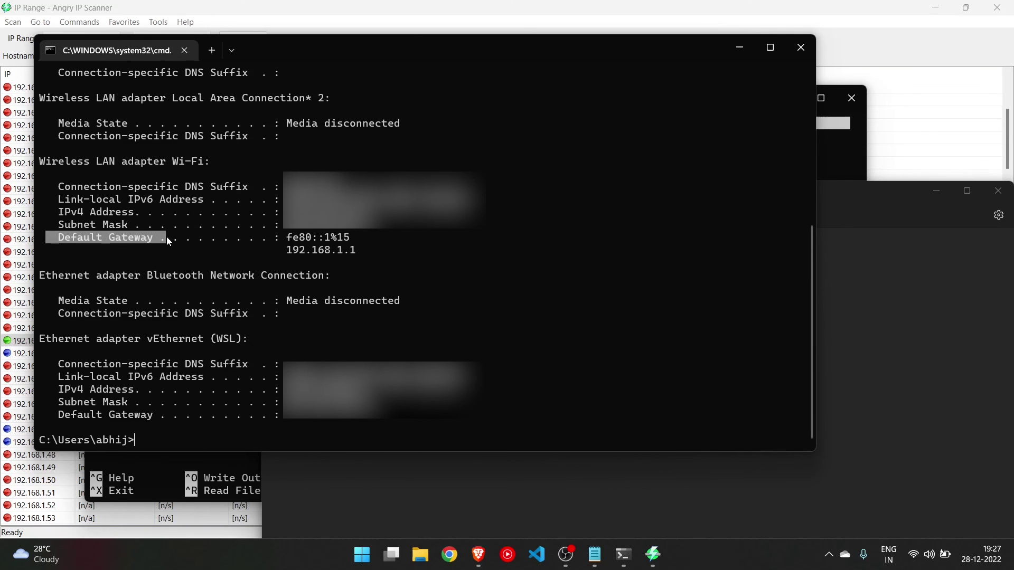
pyautogui.moveTo(282, 249); pyautogui.dragTo(338, 250)
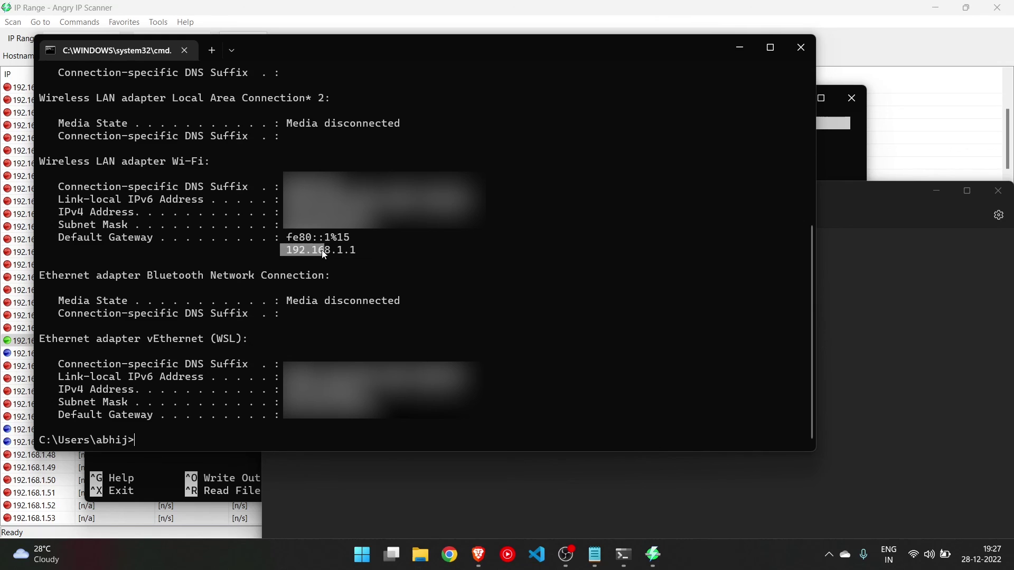
# Step: Review the wlan0, static ip_address and routers lines, then write /etc/dhcpcd.conf
pyautogui.hotkey('alt', 'Tab')
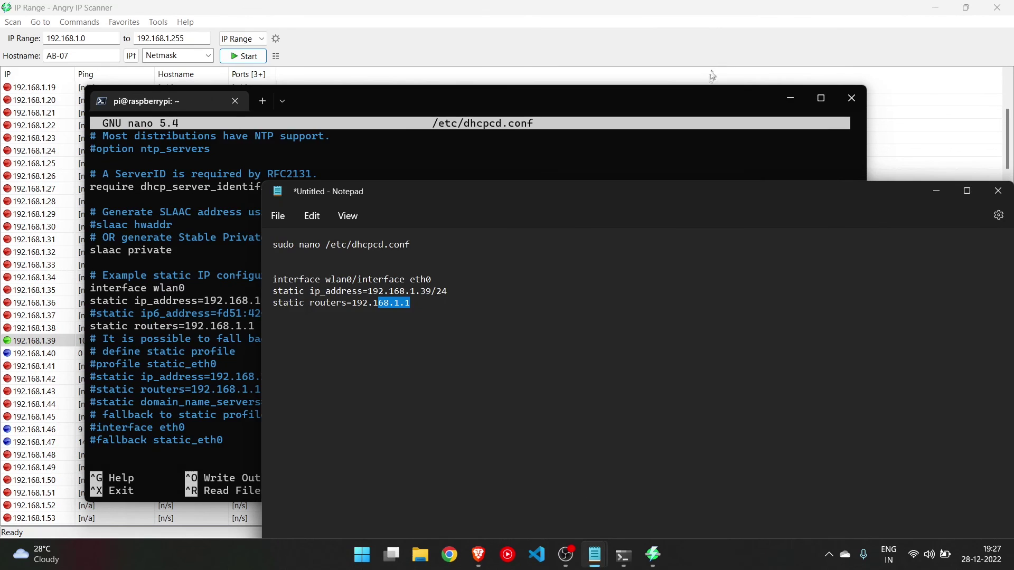
pyautogui.moveTo(91, 288); pyautogui.dragTo(184, 288)
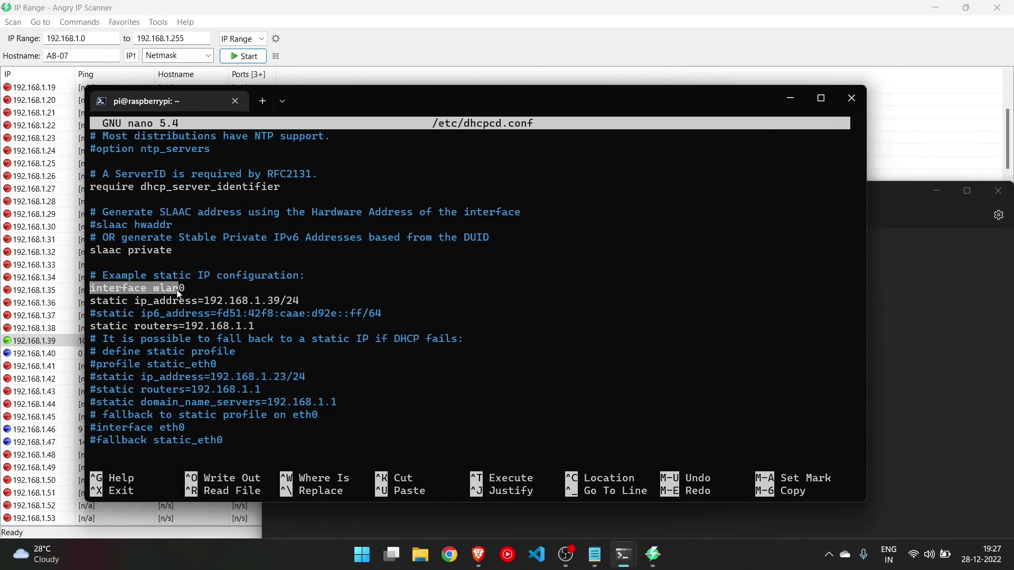
pyautogui.moveTo(90, 301); pyautogui.dragTo(305, 305)
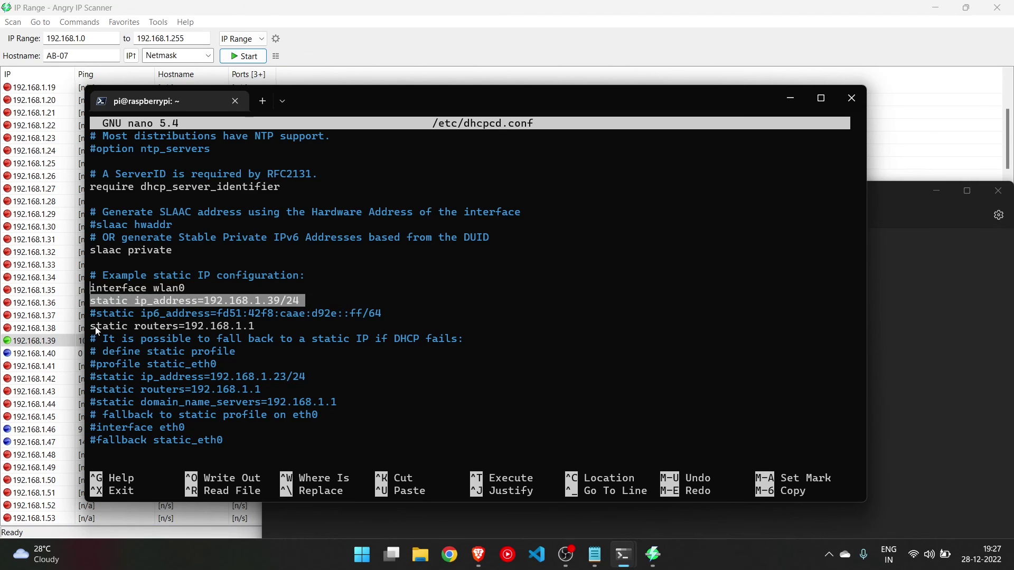
pyautogui.moveTo(90, 326); pyautogui.dragTo(255, 326)
pyautogui.click(261, 329)
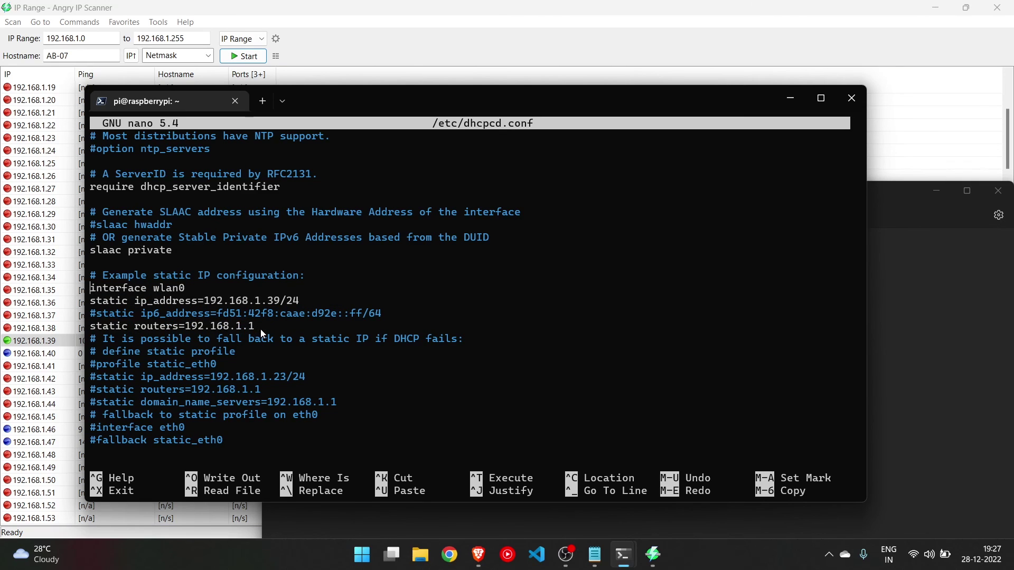
pyautogui.hotkey('ctrl', 'o')
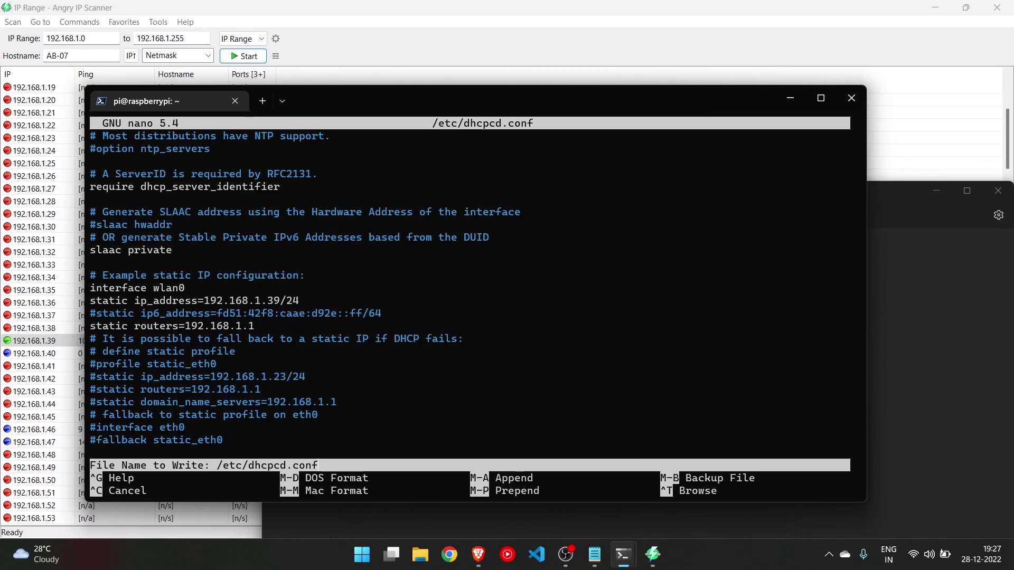
pyautogui.press('Return')
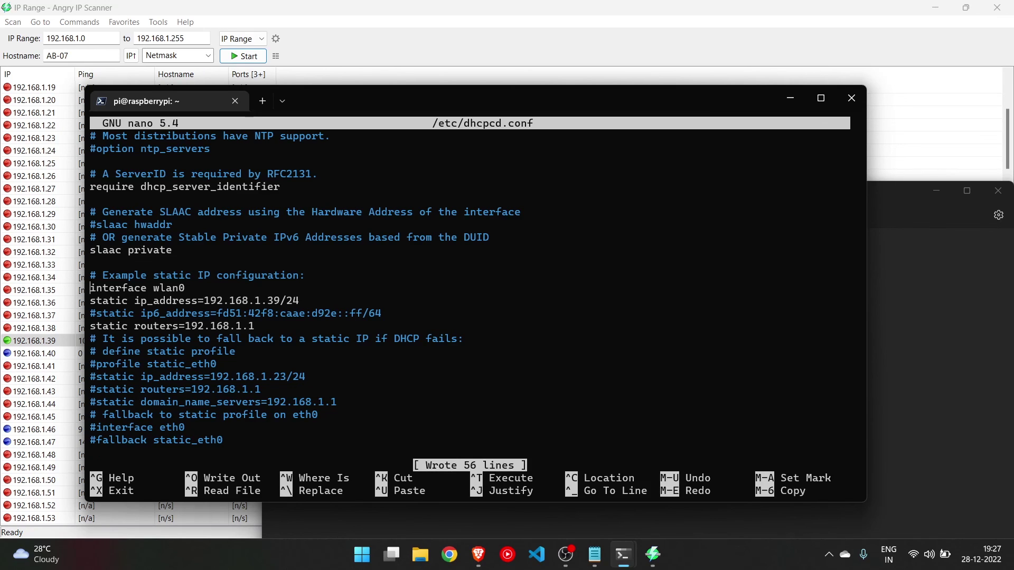
pyautogui.hotkey('ctrl', 'x')
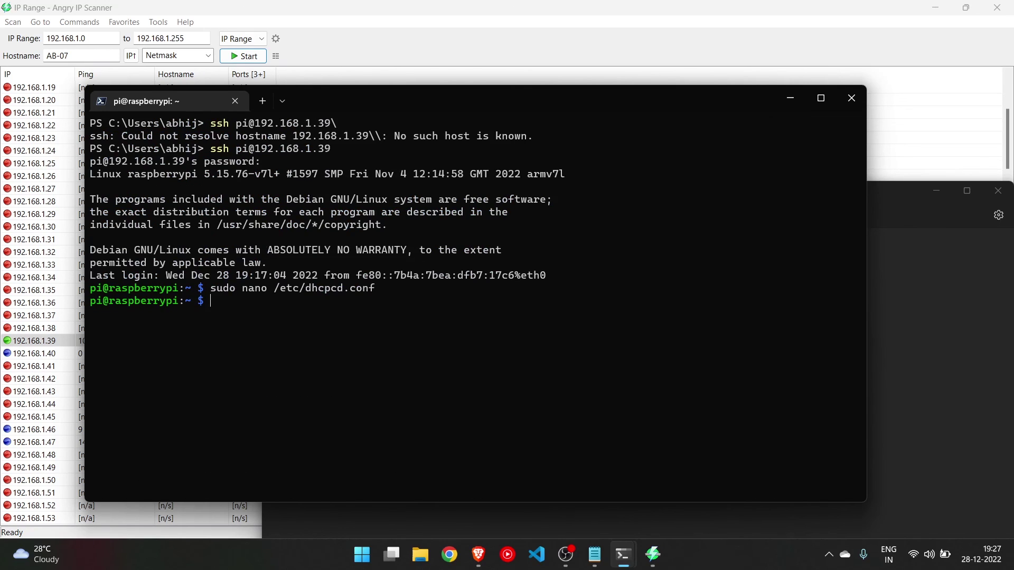
pyautogui.write('sud')
pyautogui.write('o reboot')
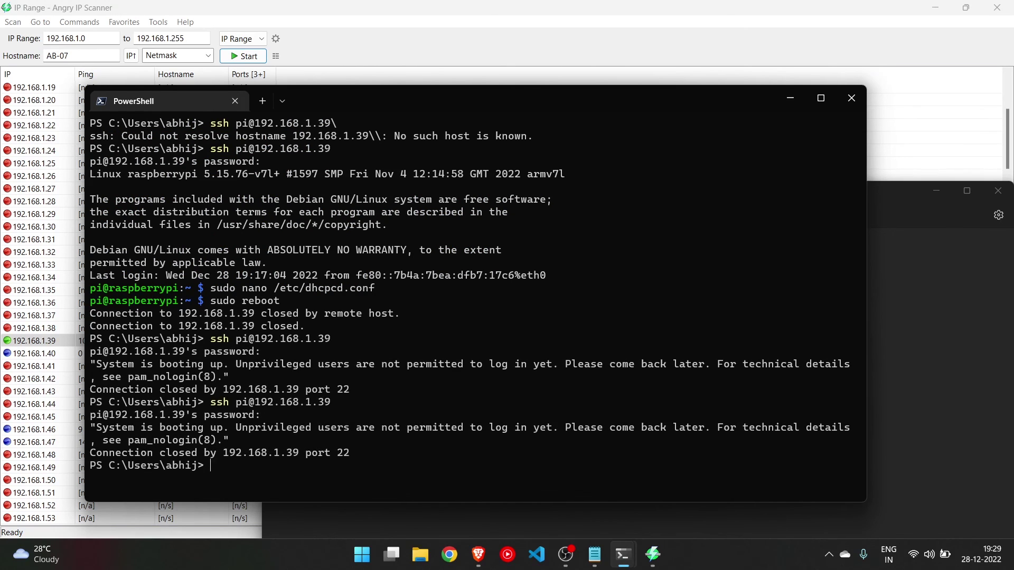
pyautogui.press('Up')
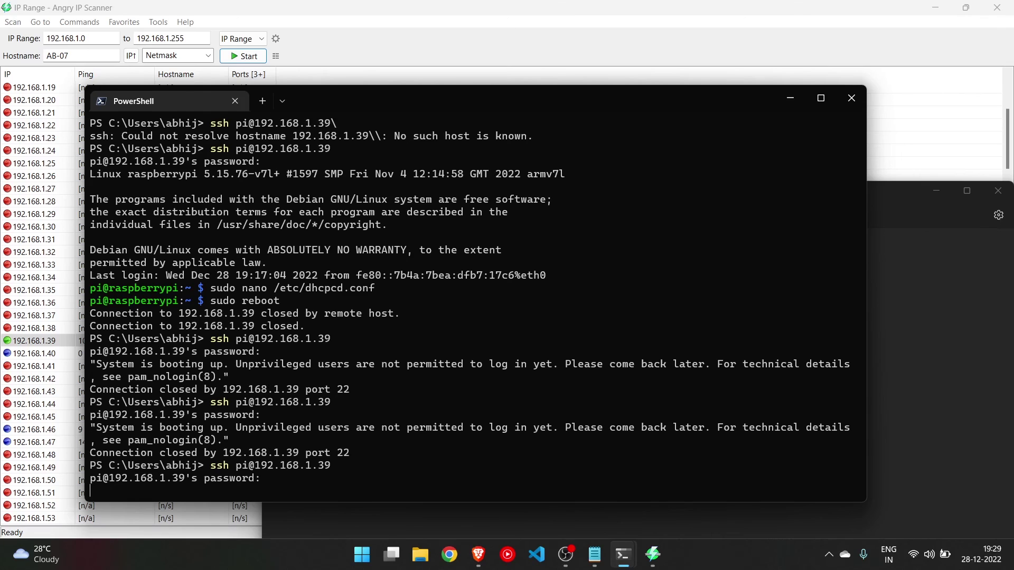
pyautogui.press('Return')
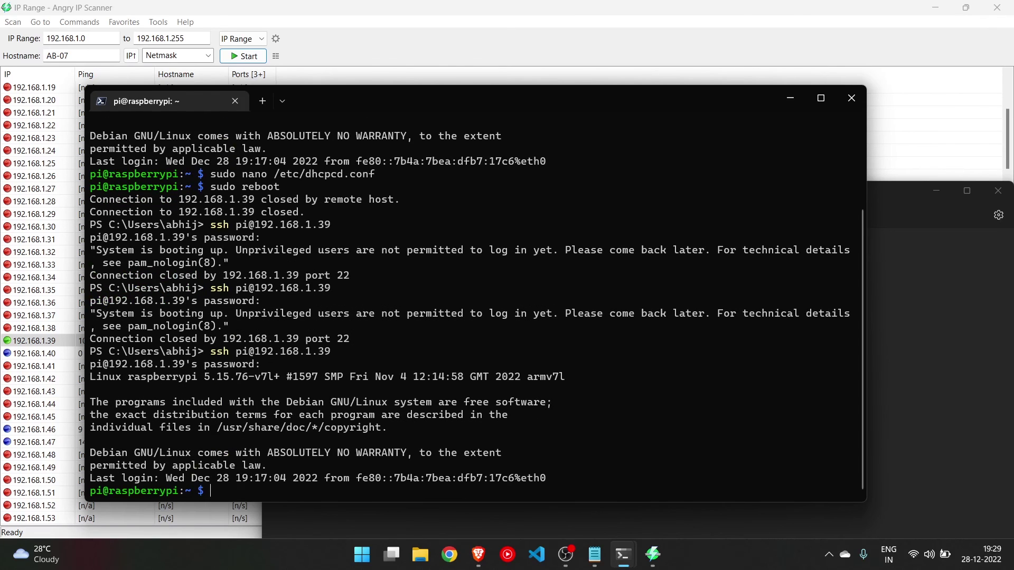